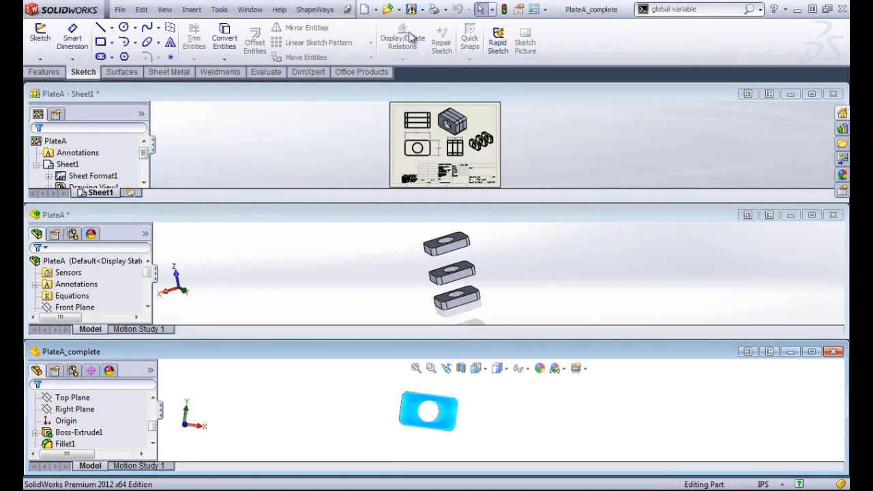
- Examine which part files the PlateA assembly references and the folders they are stored in
left_click(249, 10)
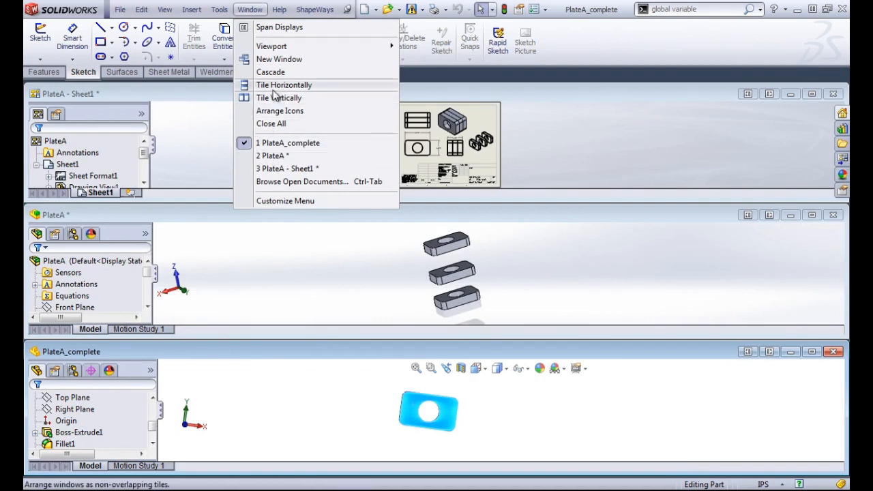
left_click(216, 214)
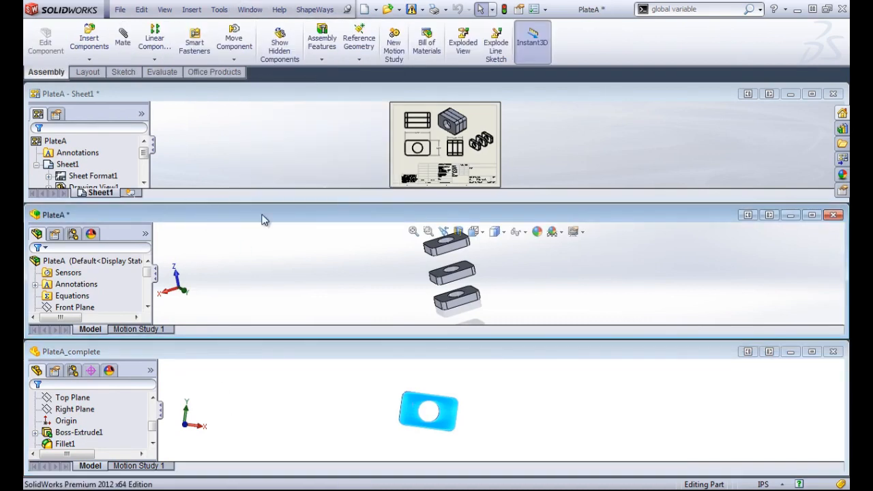
left_click(119, 10)
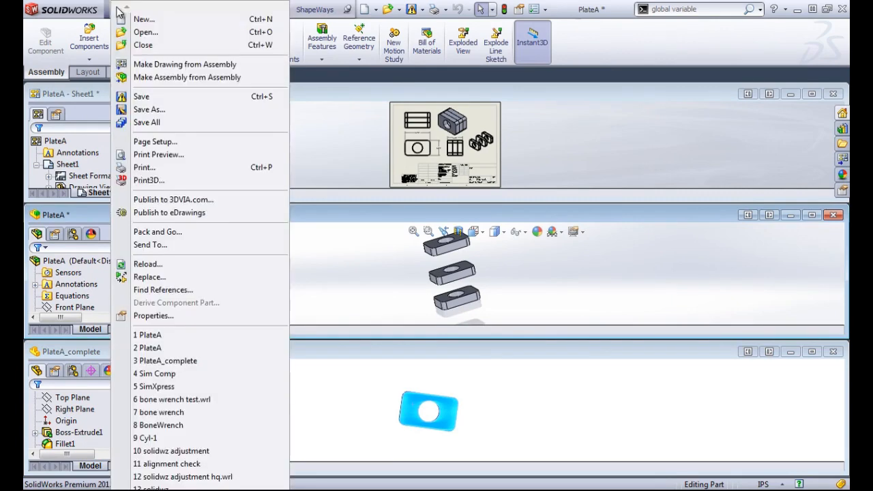
left_click(157, 293)
left_click_drag(324, 150, 337, 168)
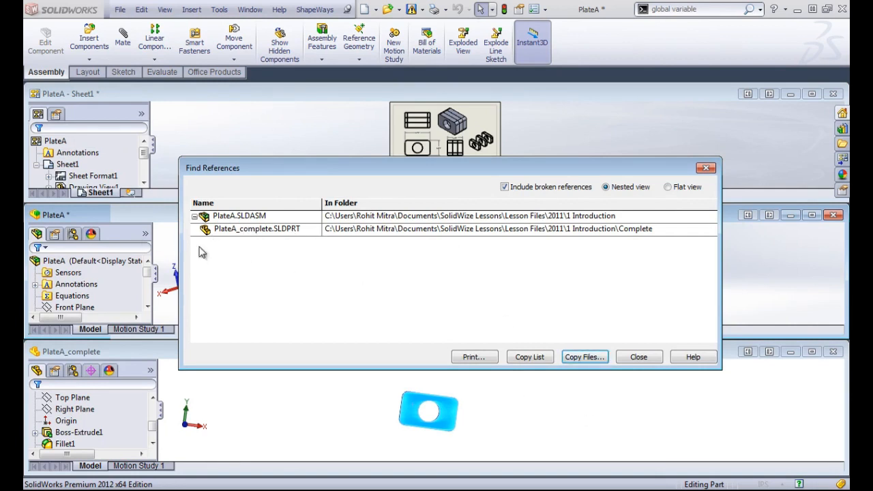
left_click(638, 357)
- Set the plate's length to 8 in in the PlateA_complete part and maximize its window
left_click(430, 405)
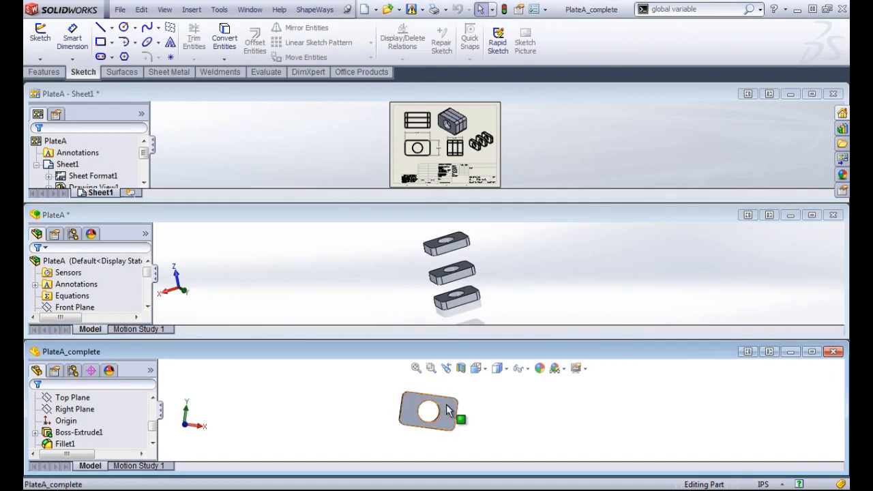
double_click(437, 385)
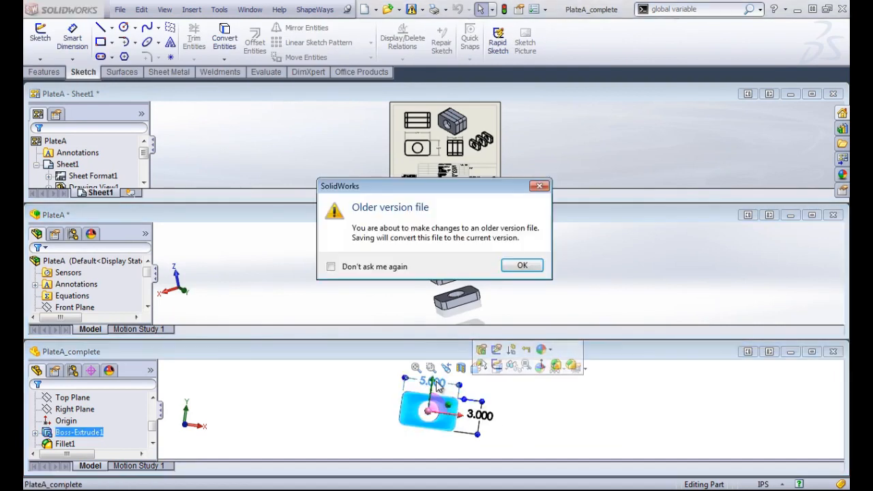
left_click(521, 266)
type("8")
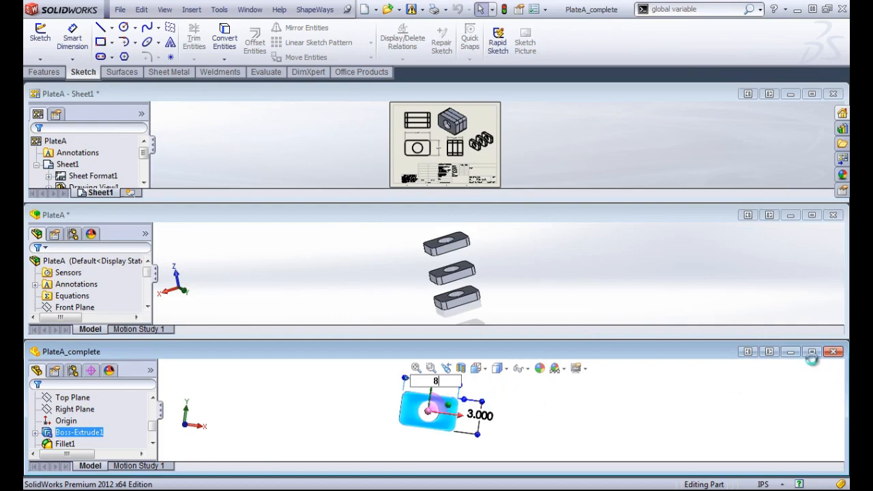
key("Return")
left_click(811, 352)
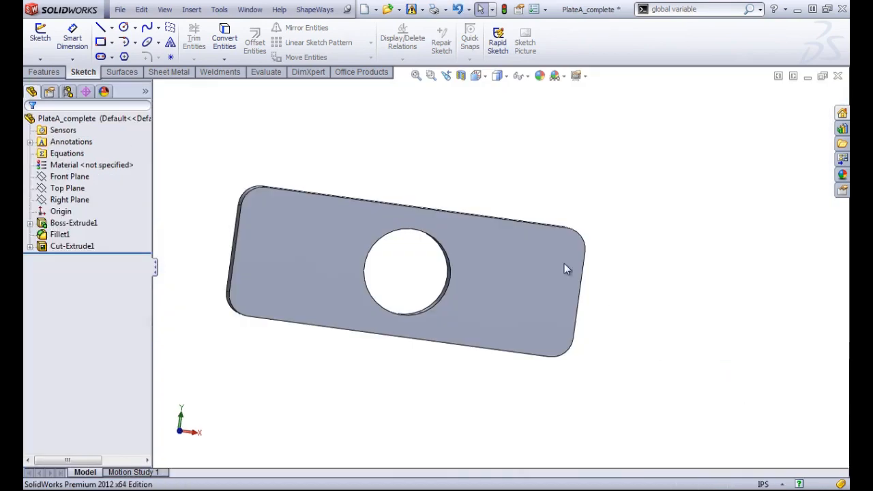
middle_click_drag(564, 263, 428, 115)
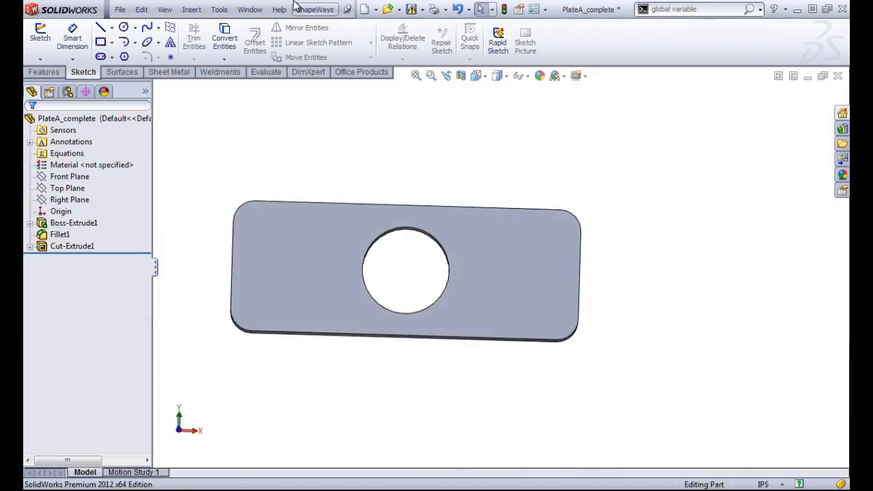
- Rebuild the PlateA assembly with the changed plate, and open the PlateA drawing to check its views
left_click(249, 9)
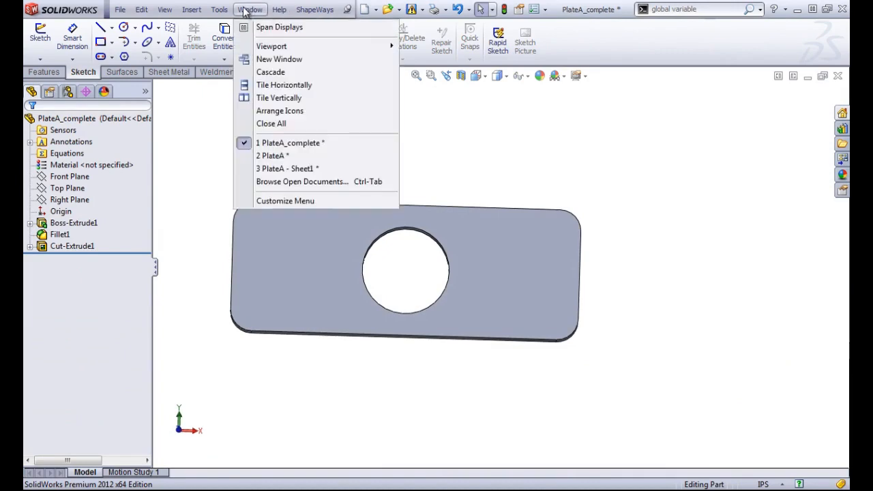
left_click(287, 155)
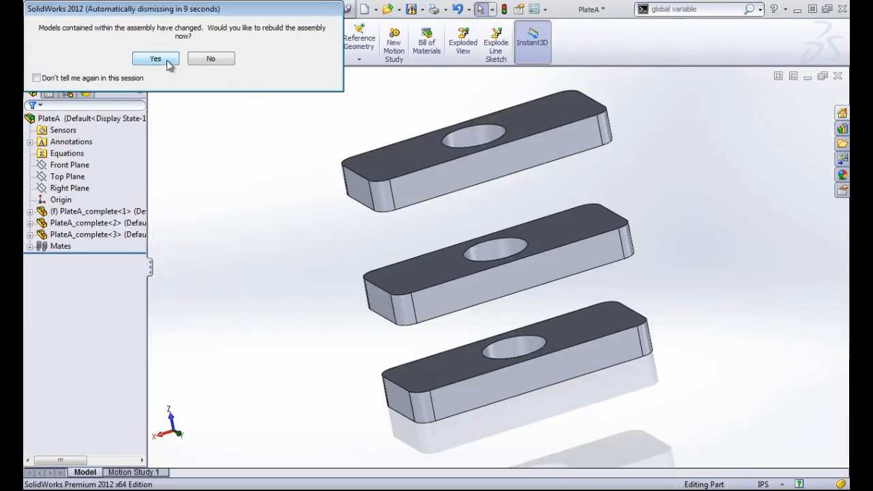
left_click(171, 60)
middle_click_drag(368, 186, 377, 190)
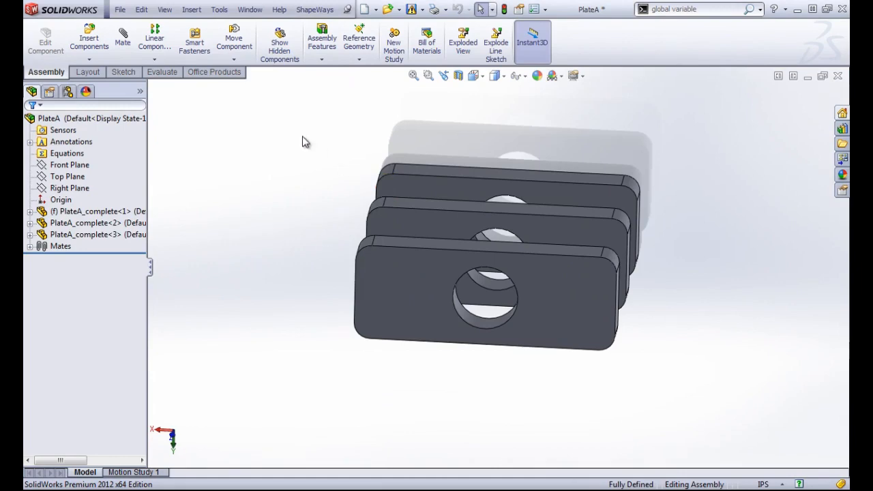
left_click(249, 9)
left_click(288, 168)
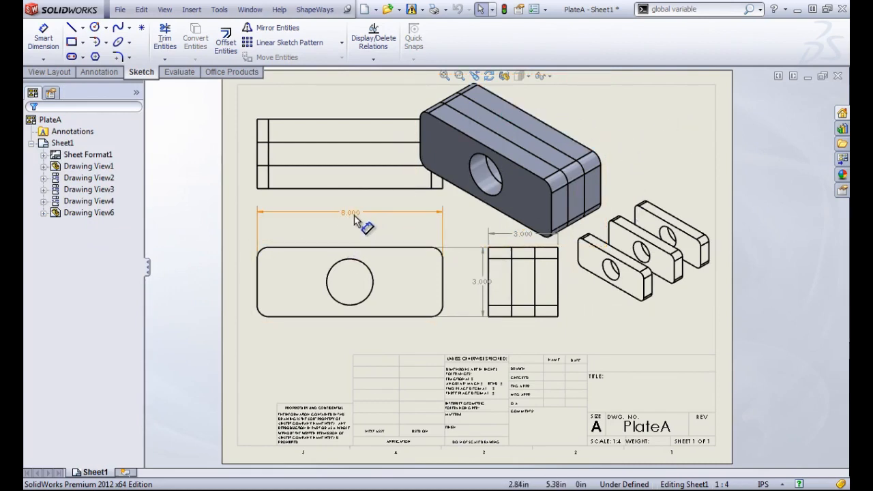
- From the PlateA assembly, set the length of the front plate to 5 in and rebuild the assembly
left_click(248, 10)
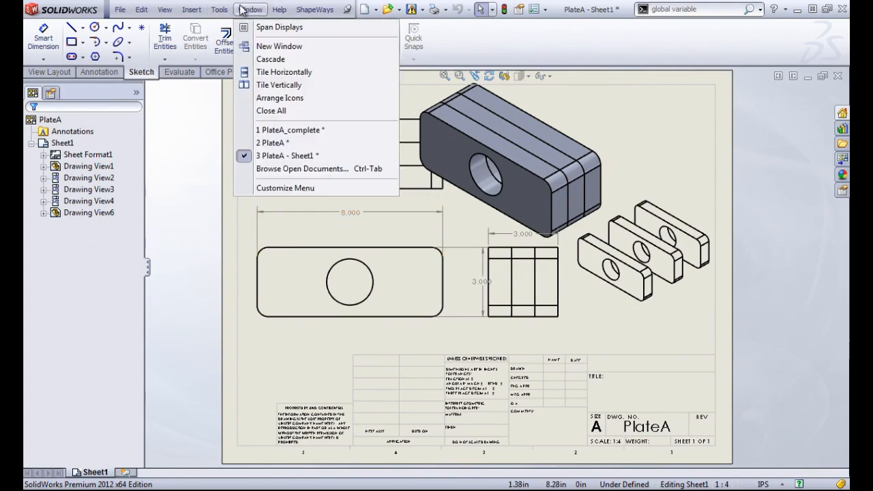
left_click(279, 142)
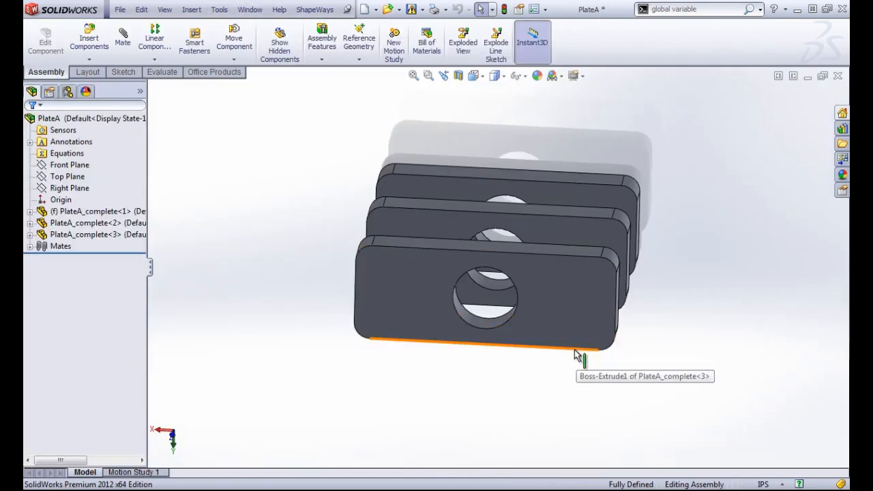
middle_click_drag(428, 226, 435, 214)
left_click_drag(430, 255, 486, 312)
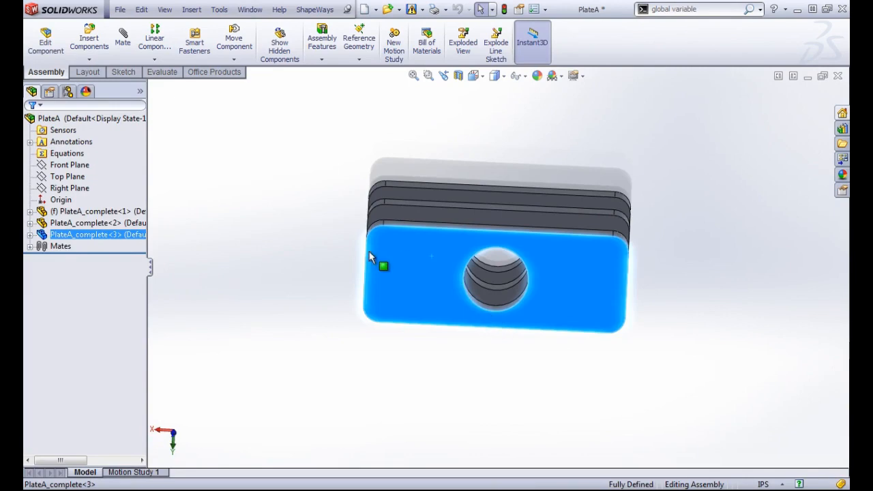
middle_click_drag(411, 233, 392, 278)
double_click(393, 277)
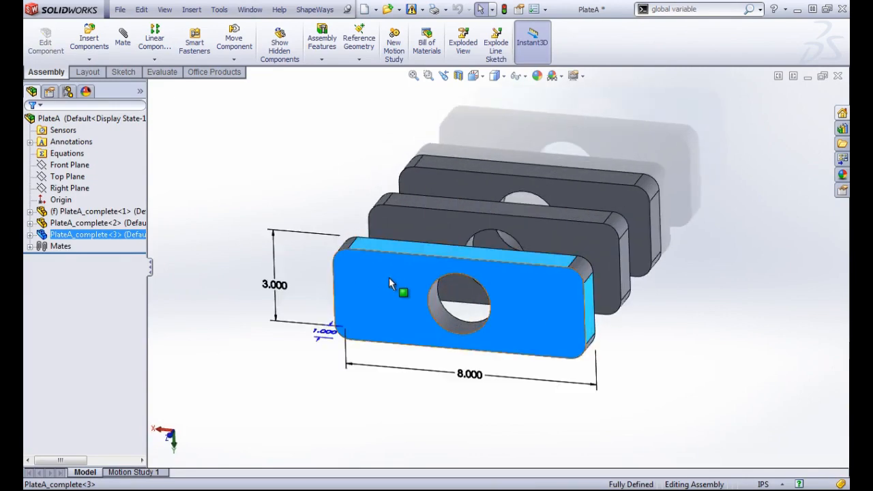
middle_click_drag(480, 413, 432, 376)
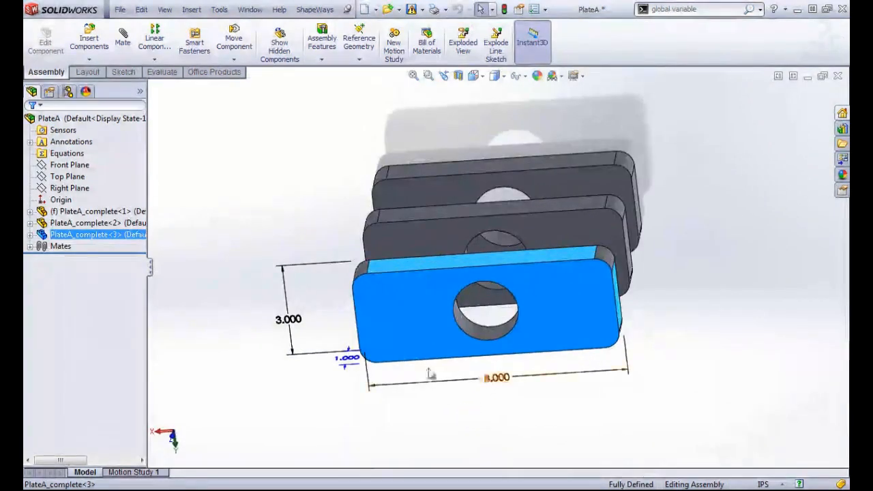
left_click(496, 379)
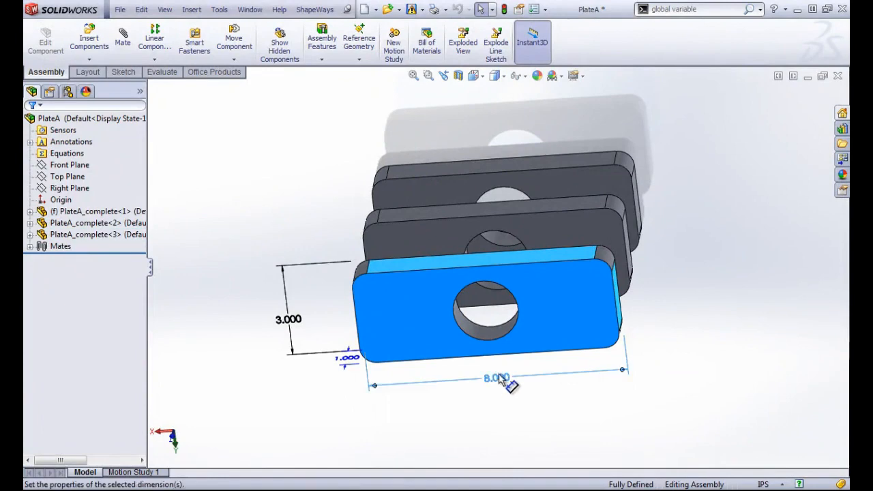
double_click(491, 384)
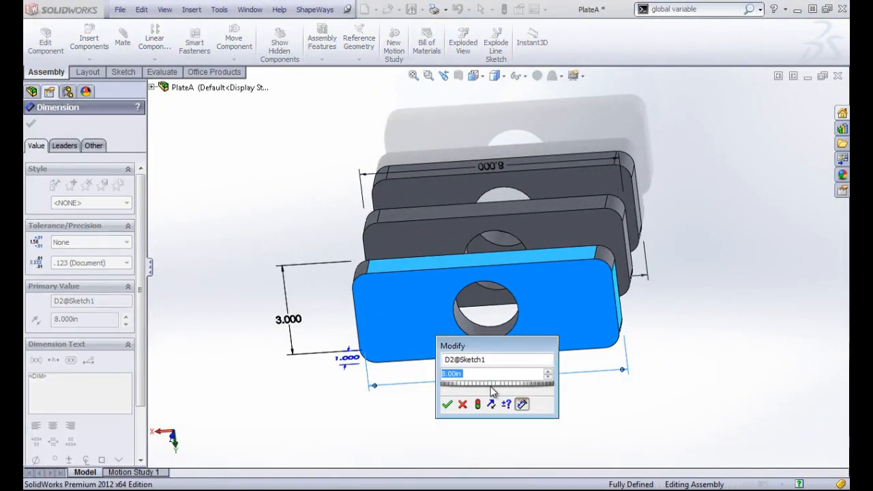
type("5")
key("Return")
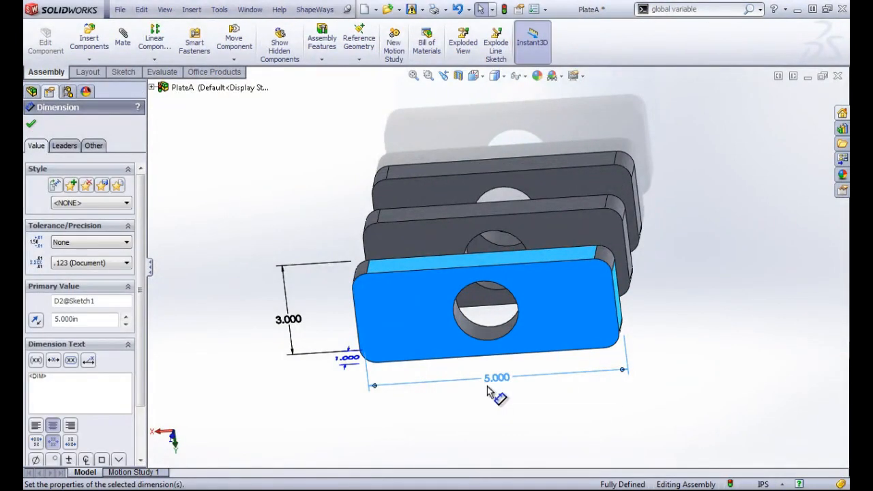
left_click(504, 10)
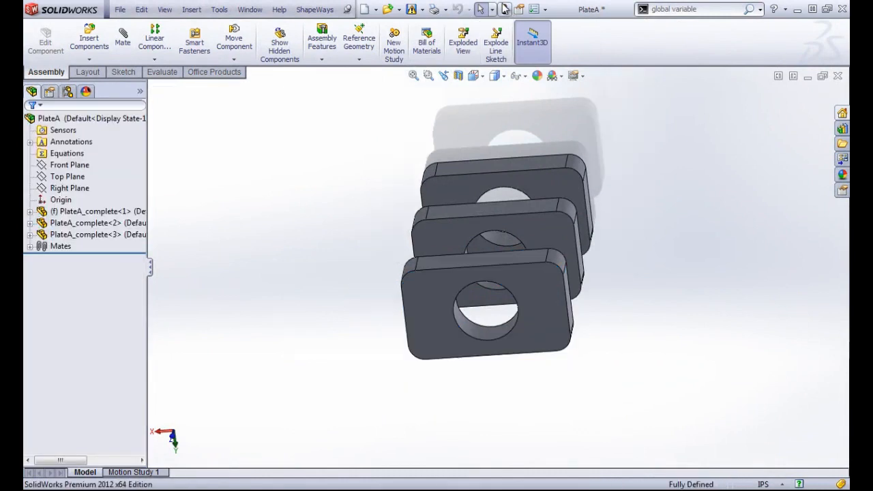
middle_click_drag(555, 173, 501, 239)
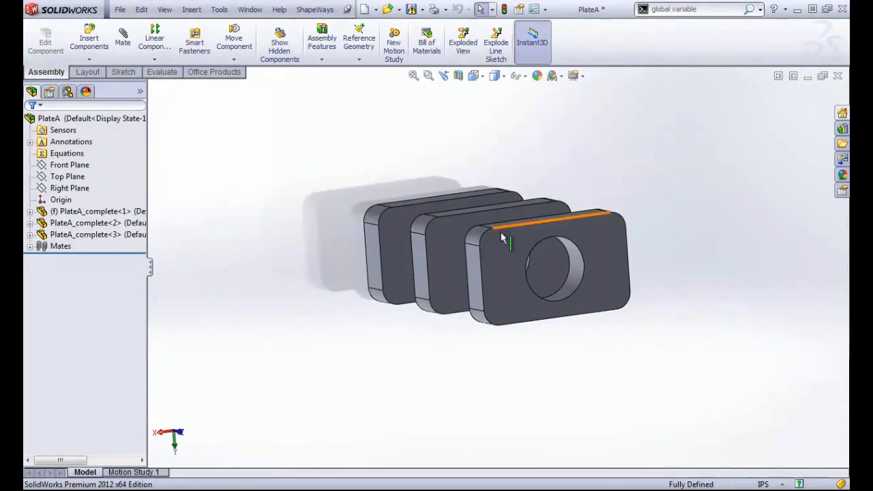
- Set the plate's extrusion thickness to 0.25 in within the assembly and rebuild
right_click(66, 144)
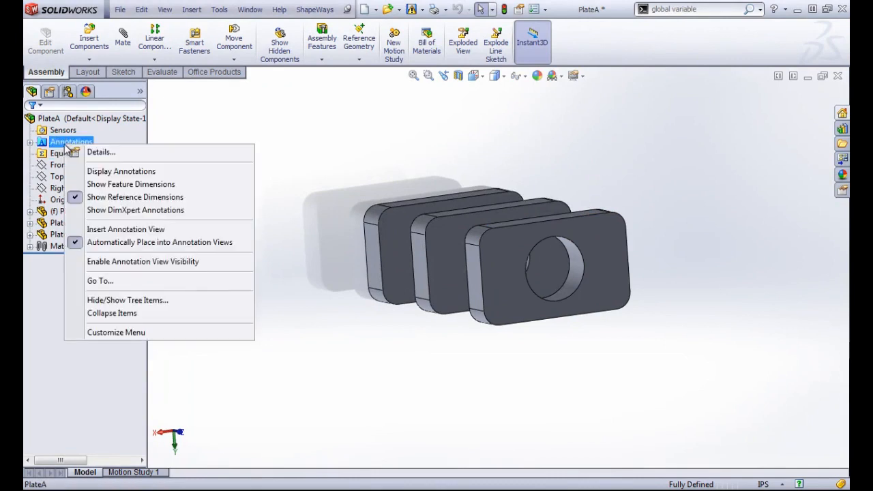
left_click(331, 116)
mouse_move(388, 181)
middle_mouse_down()
mouse_move(467, 337)
mouse_move(416, 331)
mouse_move(489, 311)
mouse_move(550, 387)
middle_mouse_up()
left_click(454, 310)
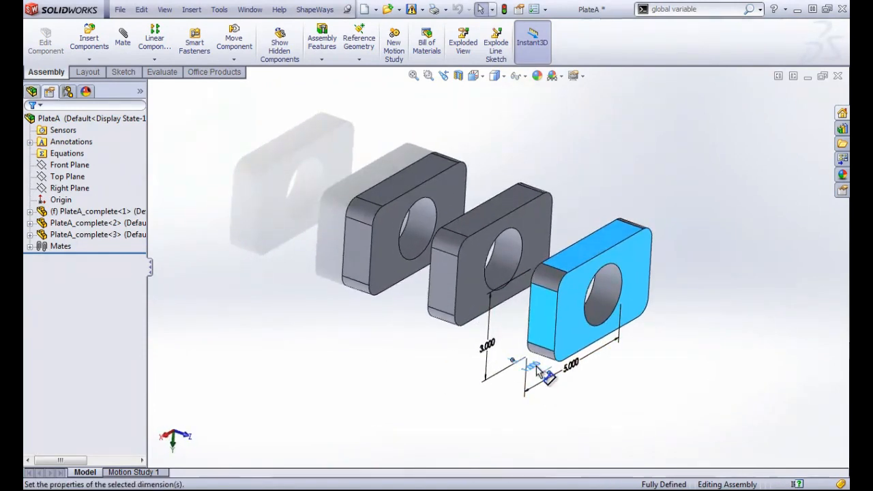
double_click(531, 370)
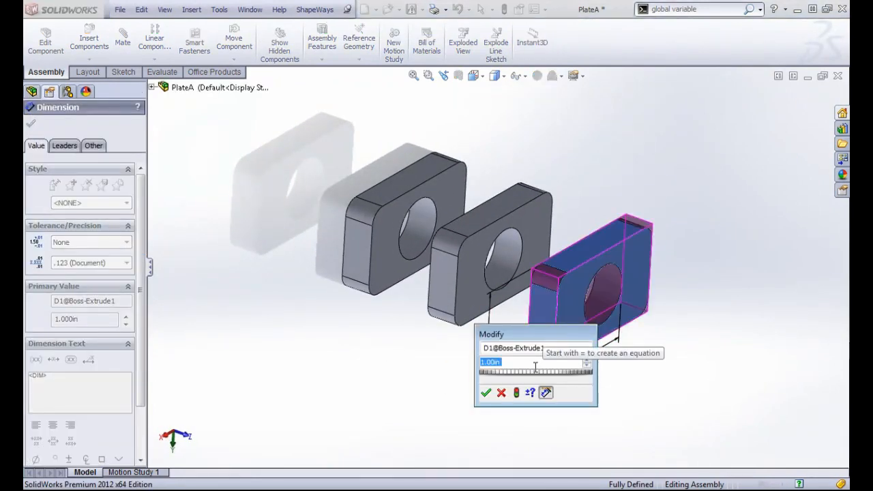
type(".25")
left_click(485, 392)
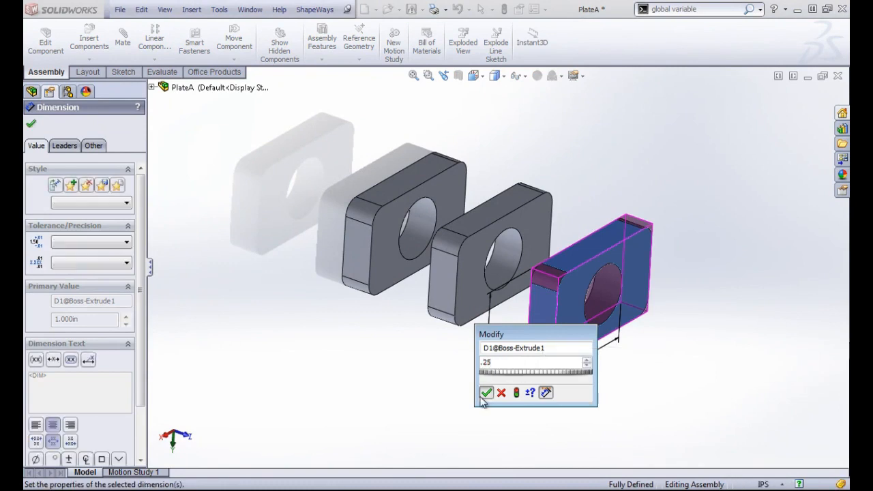
left_click(503, 10)
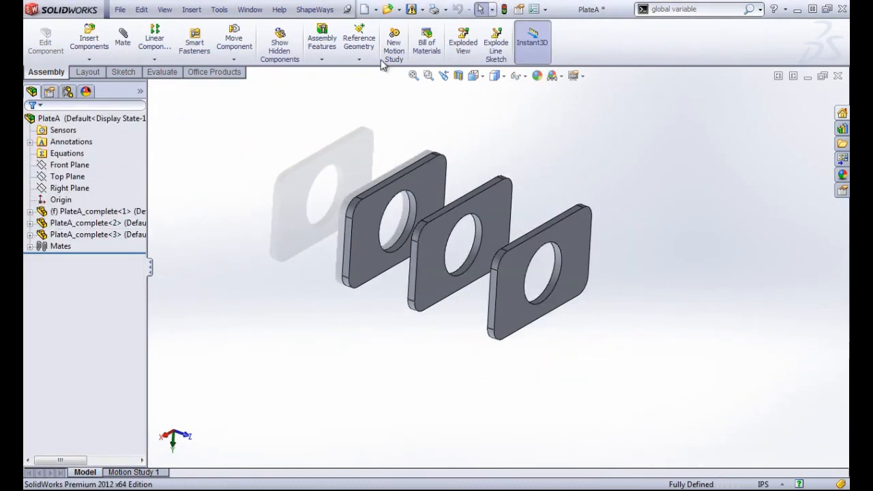
- Check the PlateA_complete part and the PlateA drawing sheet for the changed plate length and thickness
left_click(250, 9)
left_click(271, 141)
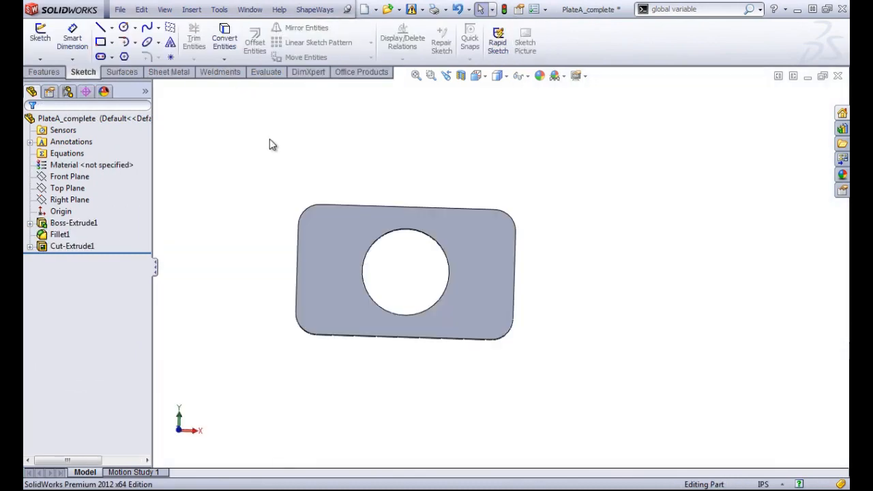
middle_click_drag(357, 151, 382, 136)
left_click(249, 10)
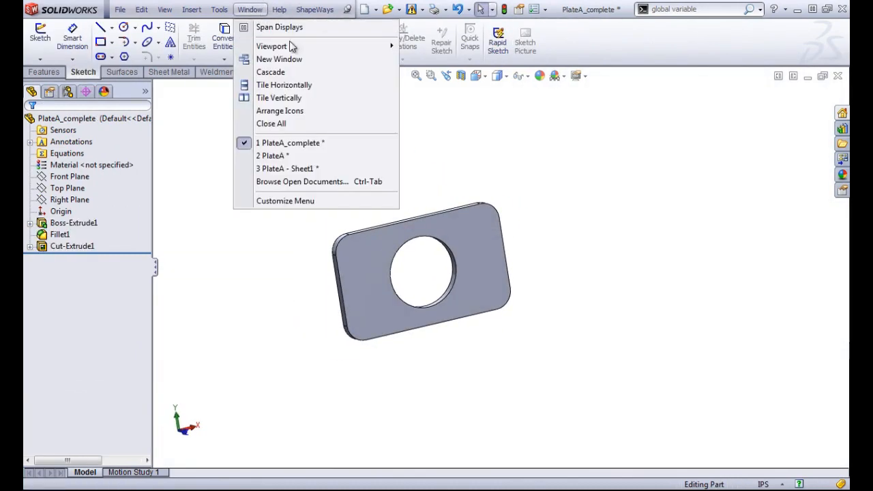
left_click(291, 168)
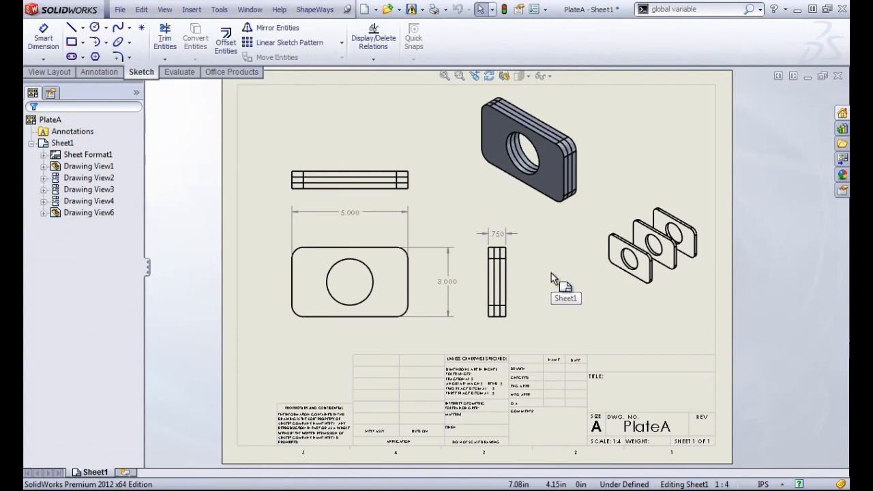
- Tile the drawing, part and assembly windows vertically and bring the plate fully into view in the part window
left_click(251, 10)
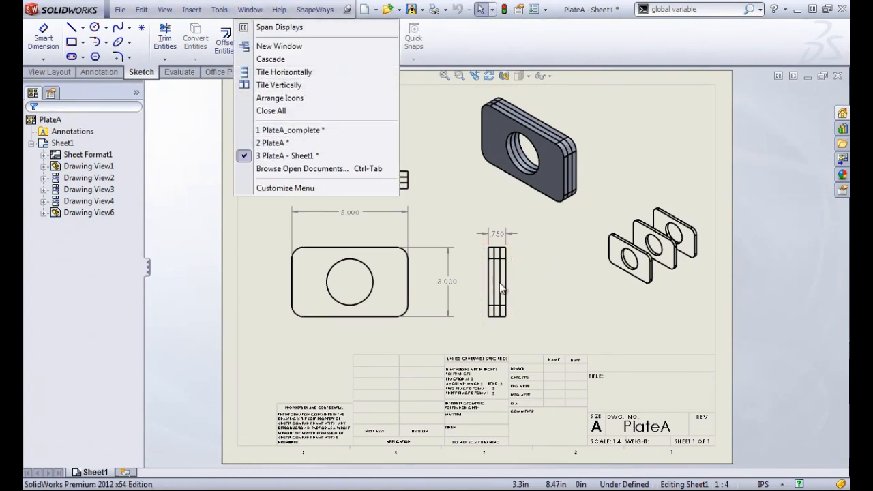
key("v")
left_click(472, 232)
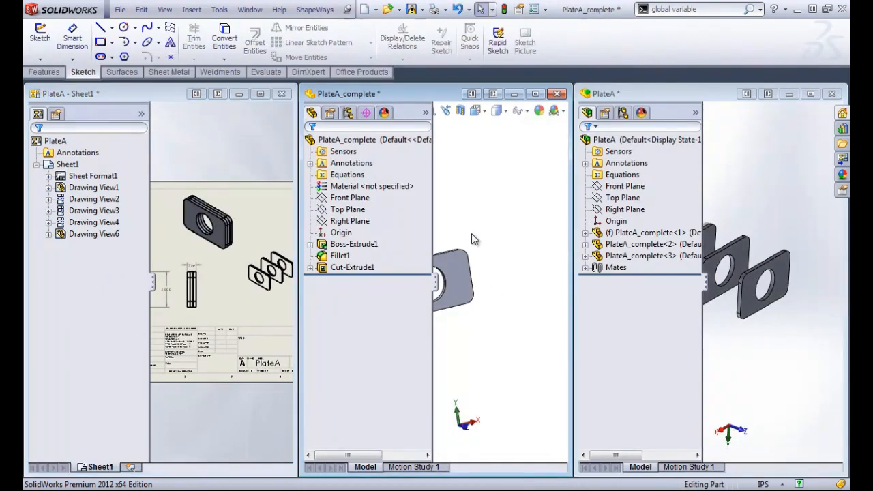
scroll(464, 343, "up", 3)
scroll(446, 348, "down", 2)
scroll(189, 284, "up", 2)
scroll(192, 286, "down", 2)
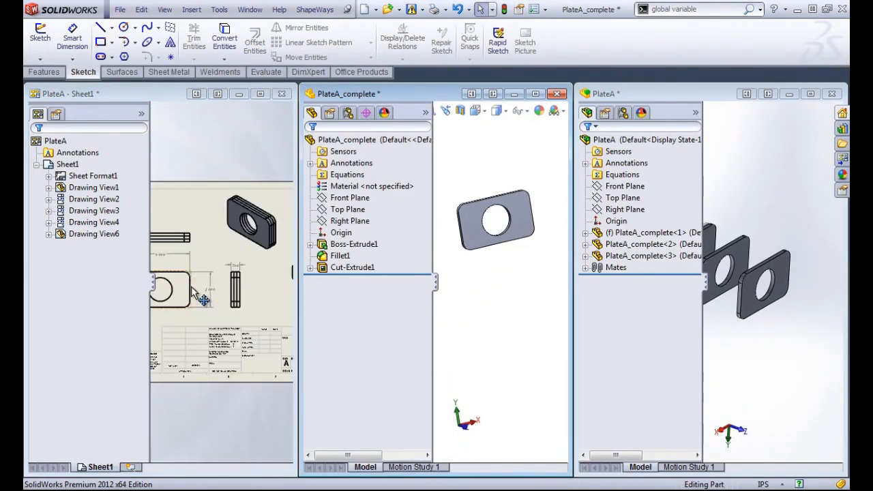
- Set the plate's length to 4 in in the PlateA_complete part and rebuild it
double_click(517, 207)
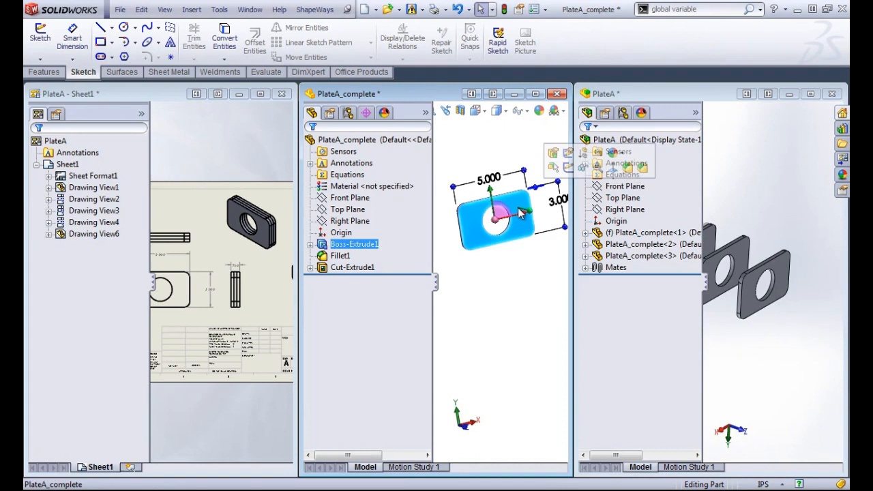
double_click(486, 179)
type("4")
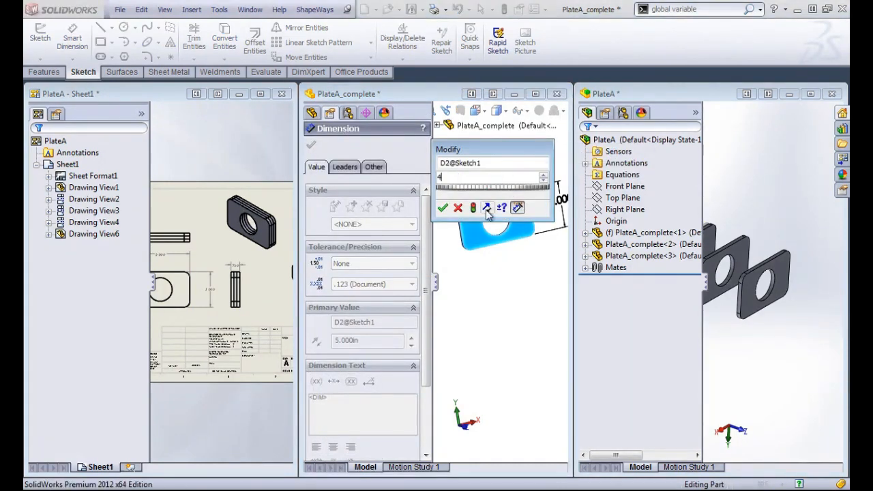
left_click(473, 207)
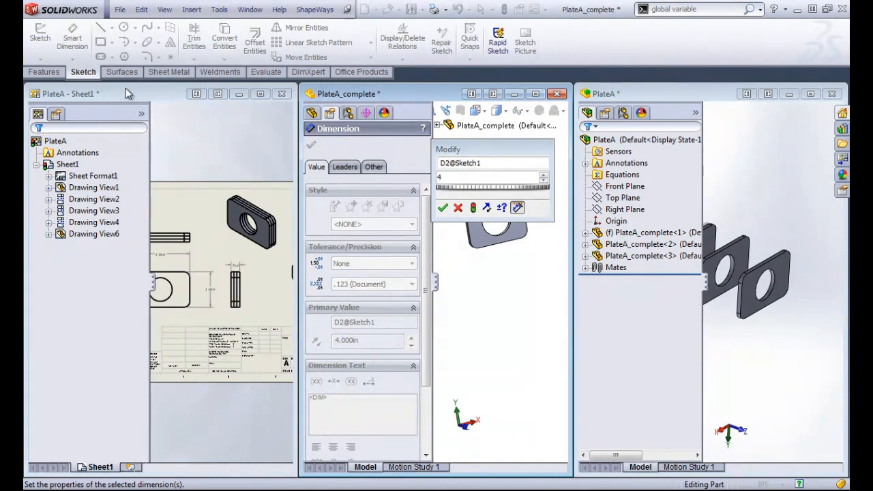
left_click(457, 208)
- Maximize the PlateA drawing window and save the drawing
left_click(169, 95)
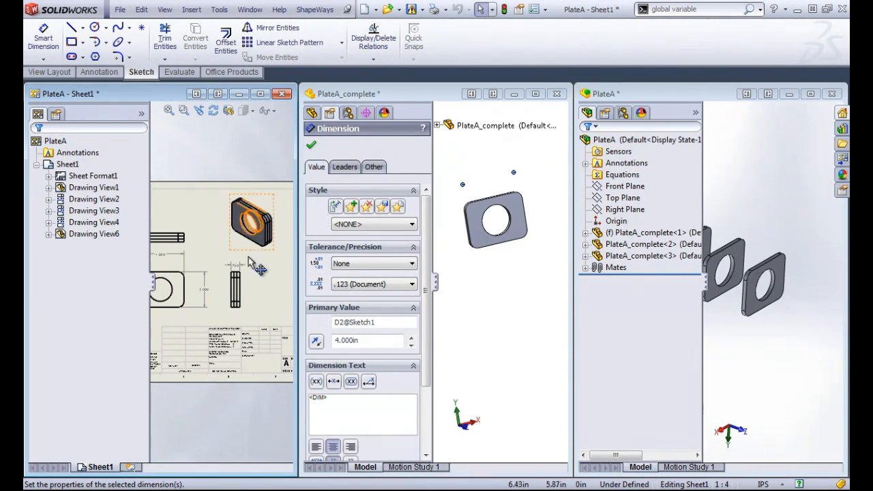
left_click(261, 94)
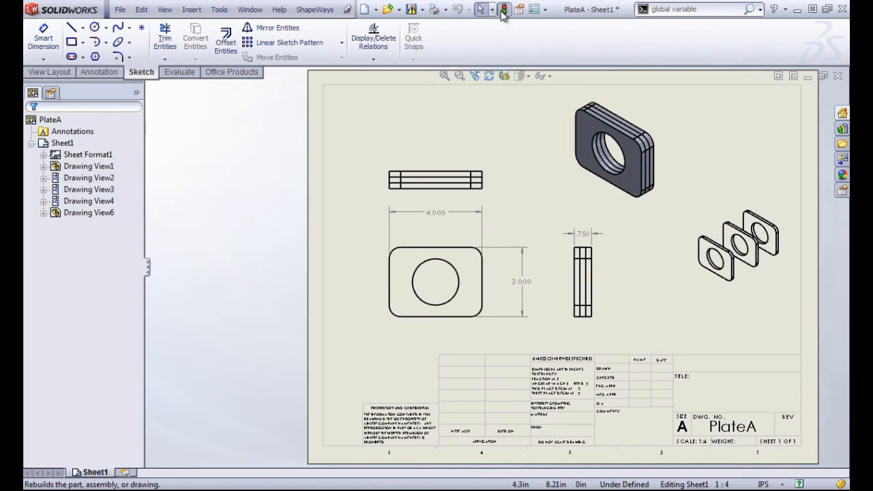
left_click(539, 155)
key("ctrl+s")
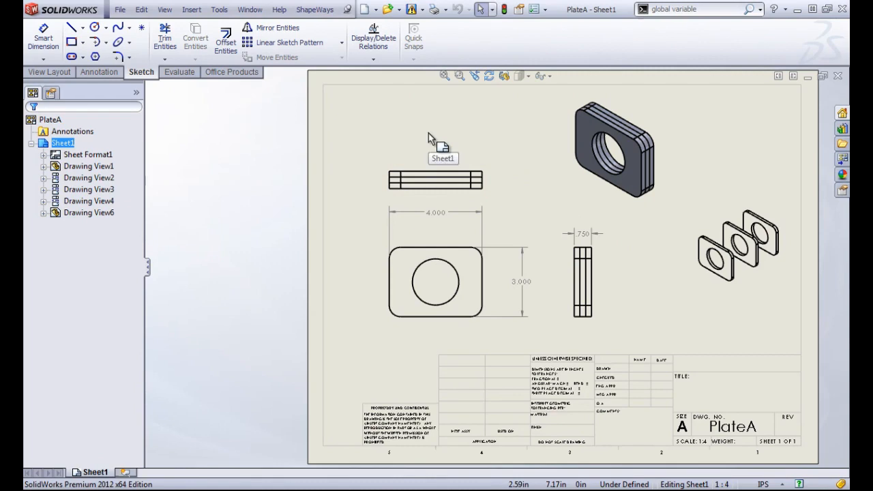
- Import the plate extrusion's model dimensions into all drawing views and place the length dimension above the top view
left_click(184, 9)
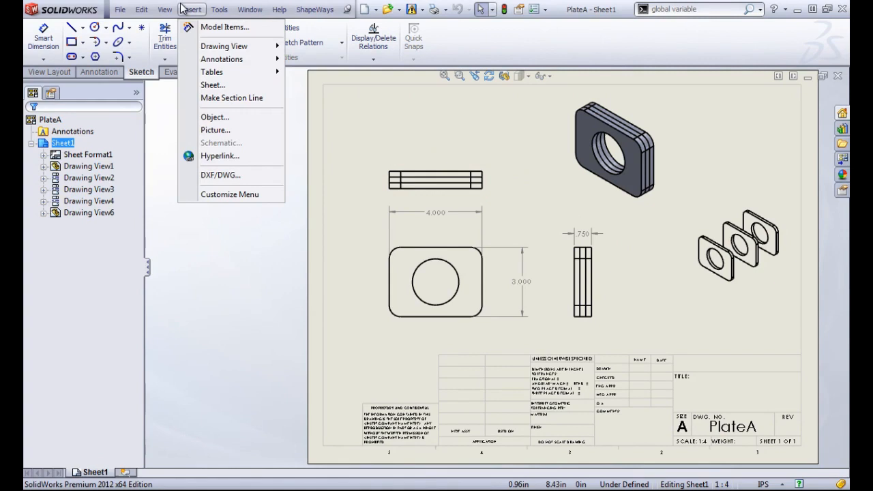
left_click(224, 28)
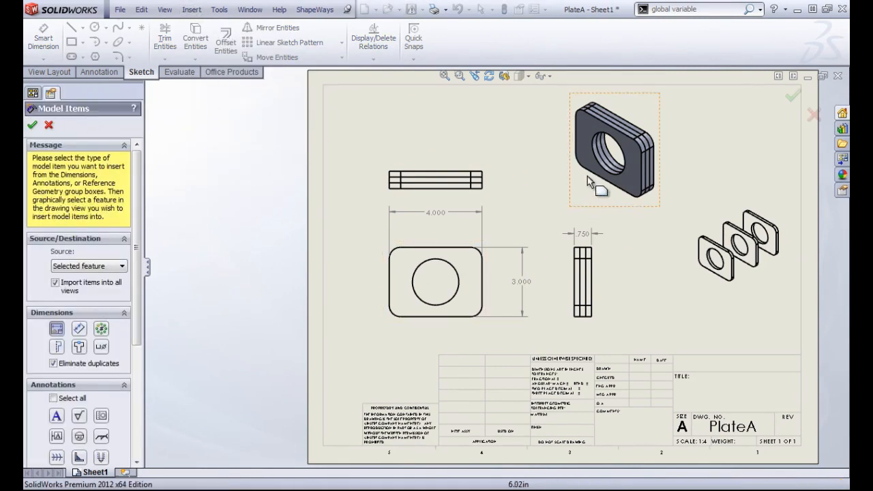
left_click(587, 157)
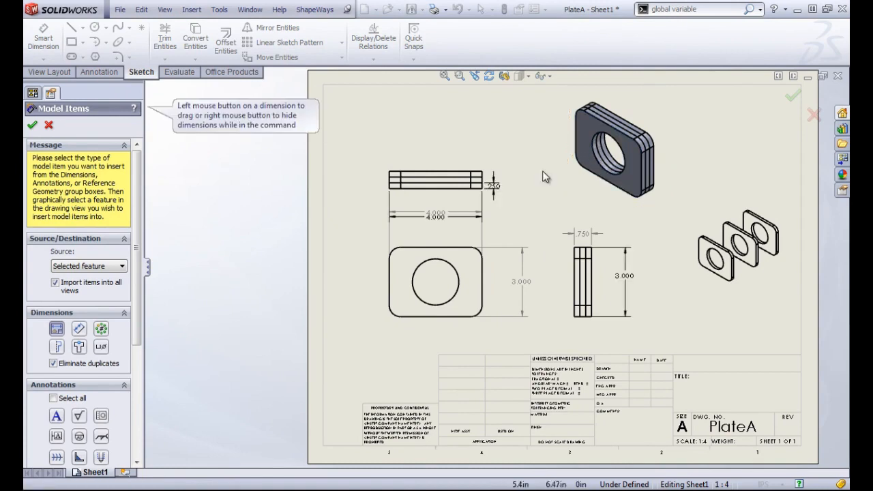
left_click(32, 124)
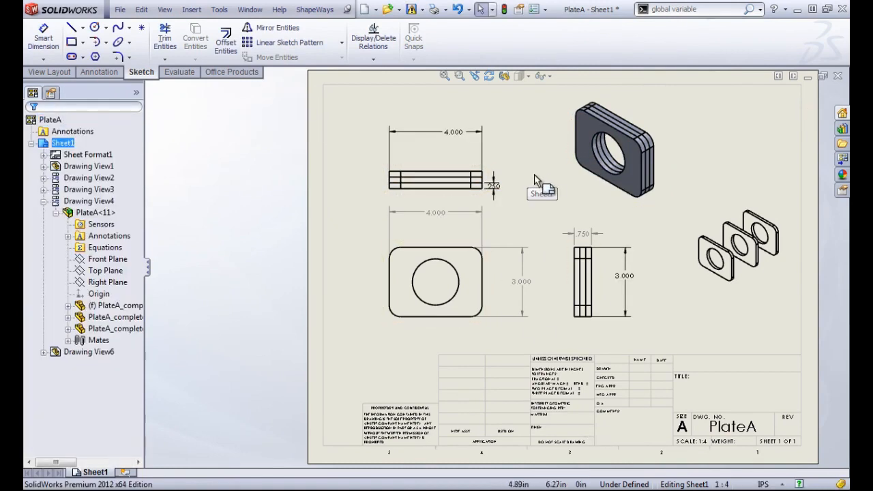
left_click(452, 134)
left_click(450, 134)
left_click(450, 132)
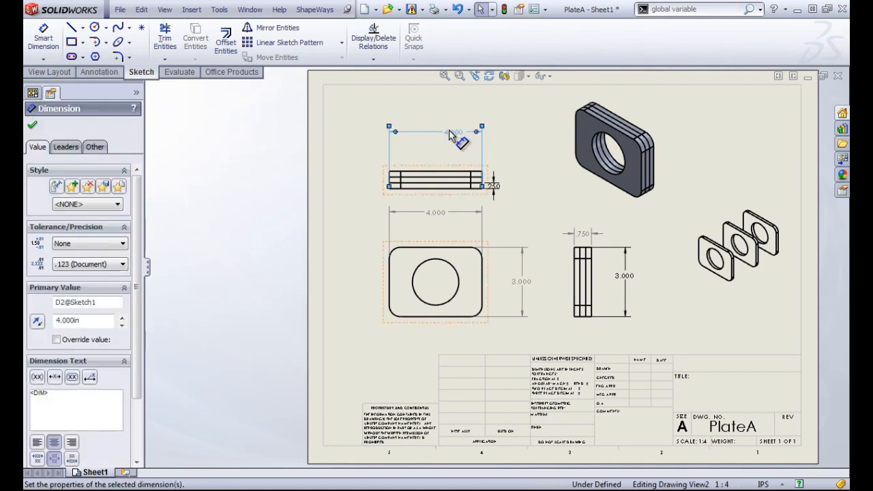
- Set the plate's extrusion thickness to 0.5 in from its dimension in the drawing's top view and rebuild
double_click(491, 186)
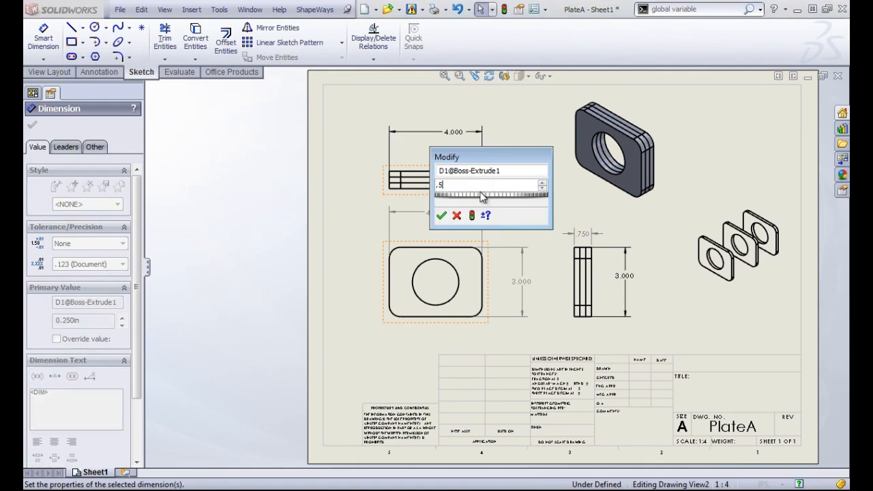
type(".5")
key("Return")
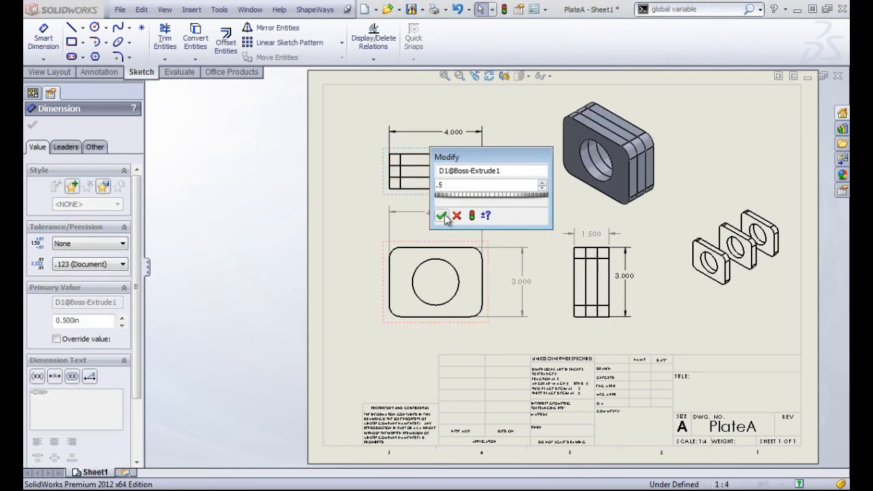
left_click(441, 216)
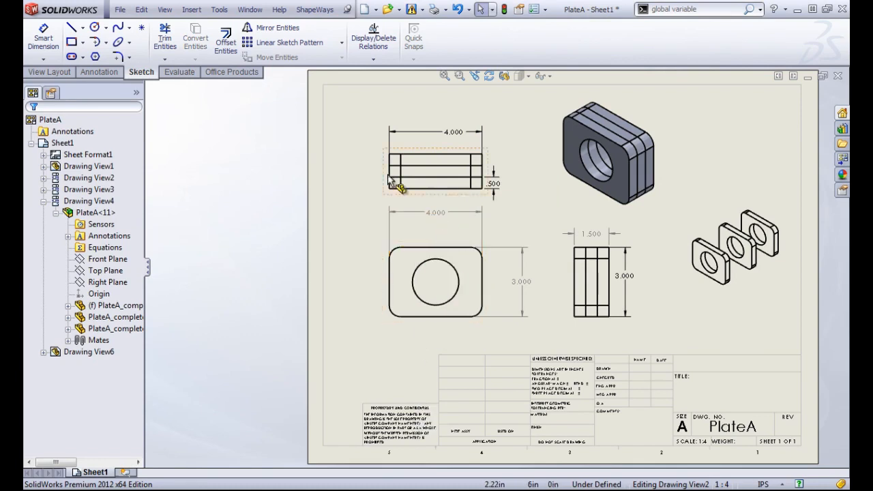
- Check the PlateA assembly and the PlateA_complete part for the thickness changed in the drawing
left_click(249, 9)
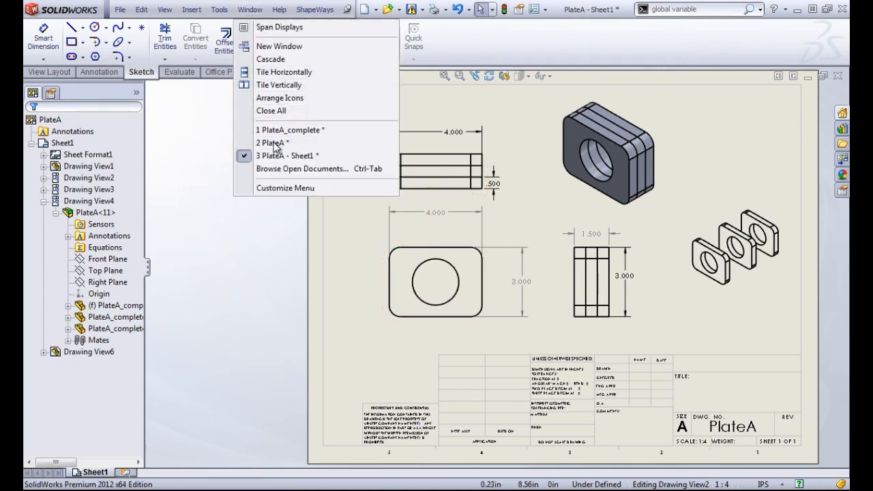
left_click(274, 143)
left_click(164, 59)
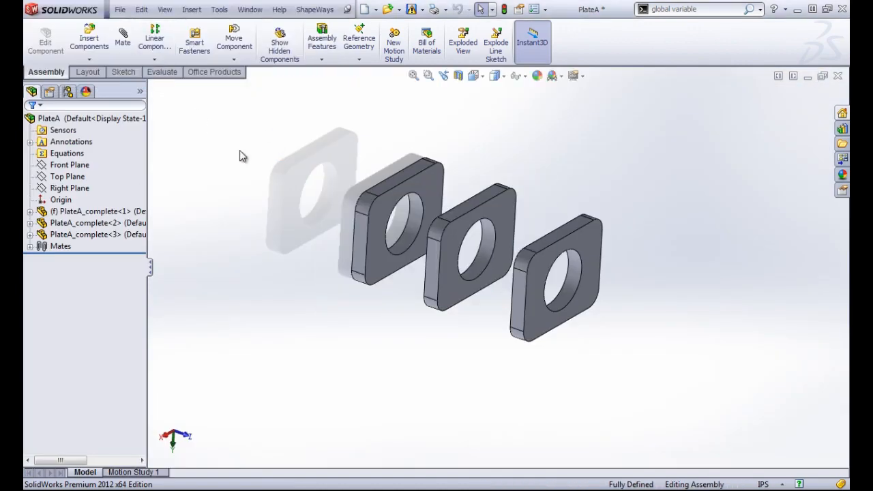
mouse_move(321, 159)
middle_mouse_down()
mouse_move(288, 159)
mouse_move(313, 159)
middle_mouse_up()
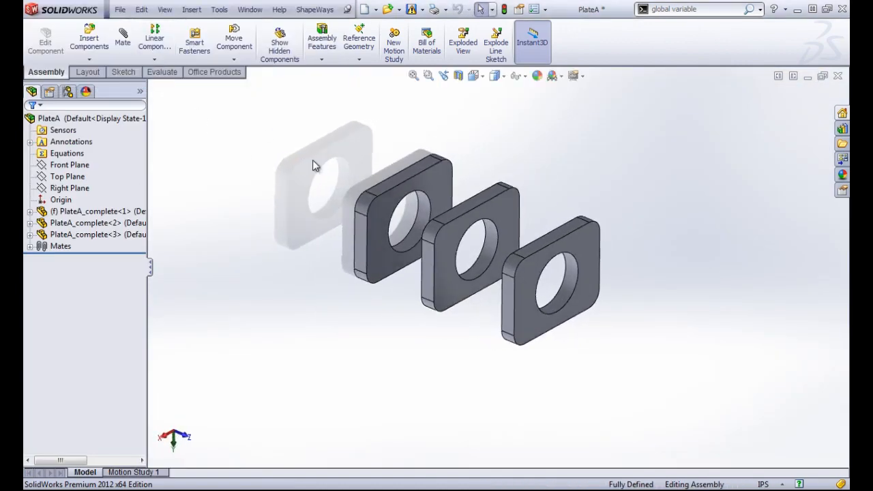
left_click(249, 10)
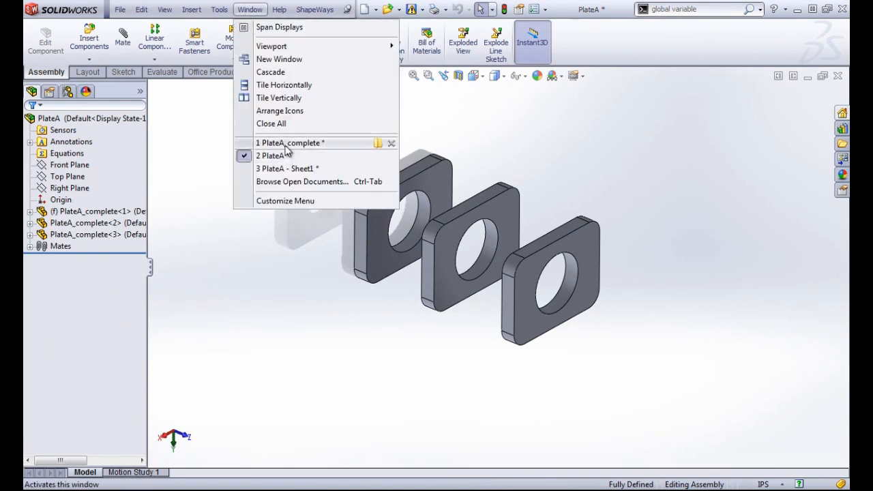
left_click(374, 142)
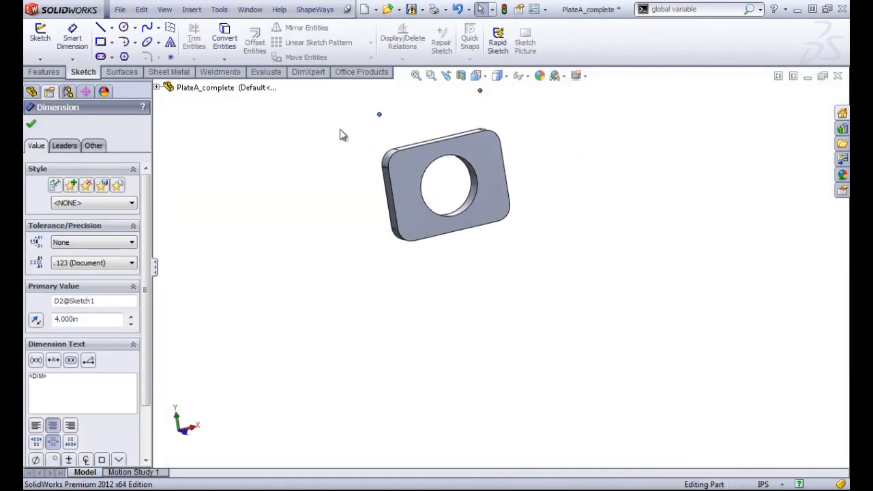
scroll(341, 135, "down", 2)
mouse_move(415, 157)
middle_mouse_down()
mouse_move(471, 145)
mouse_move(428, 154)
middle_mouse_up()
left_click(696, 164)
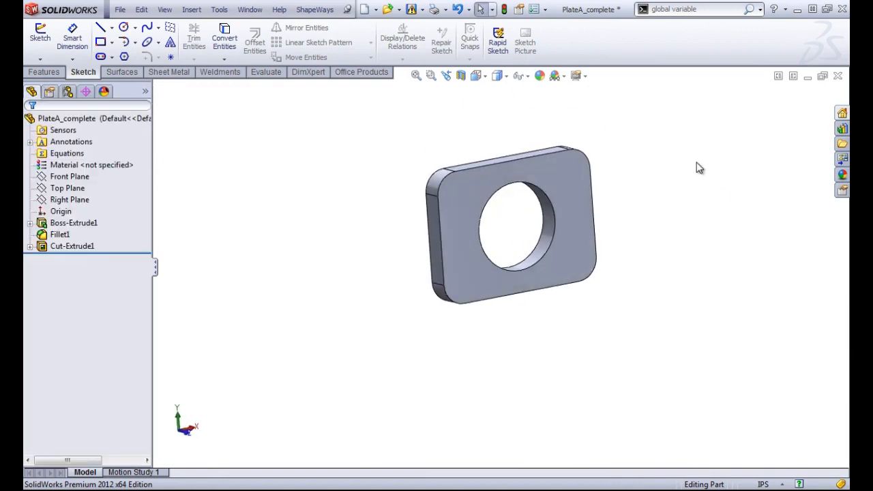
scroll(697, 162, "up", 1)
scroll(689, 166, "down", 1)
key("w")
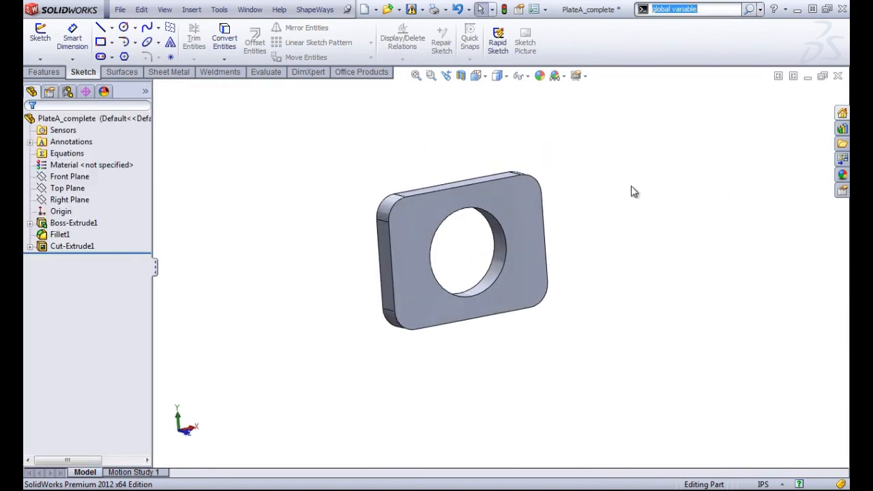
left_click(121, 9)
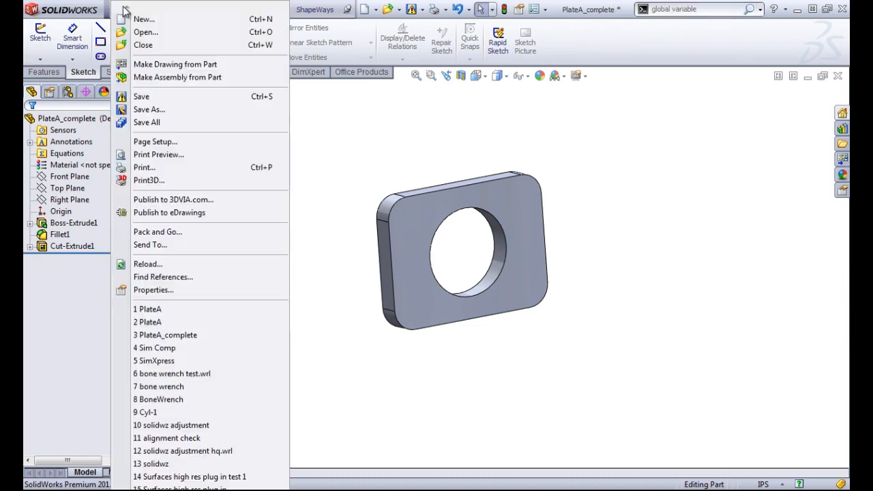
left_click(149, 110)
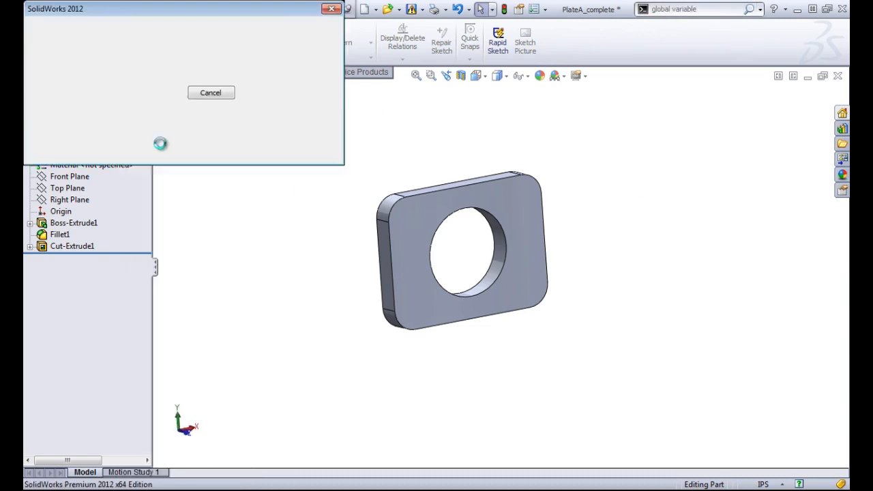
left_click(140, 91)
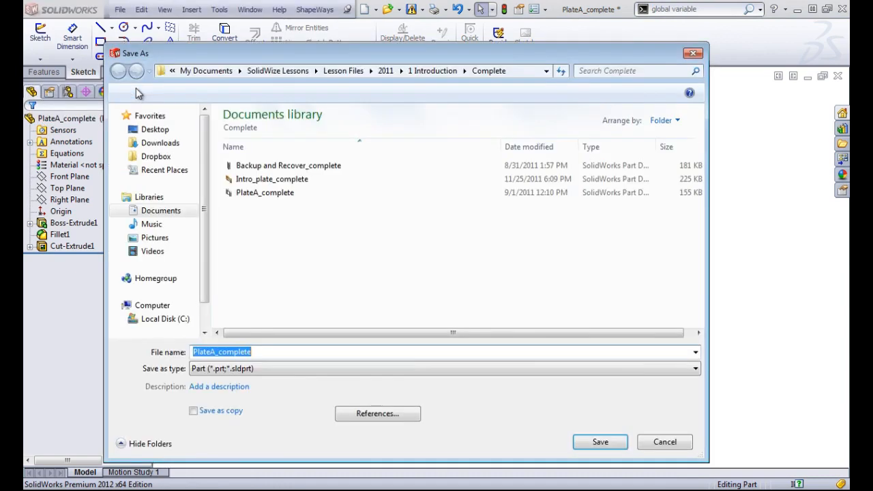
left_click(290, 355)
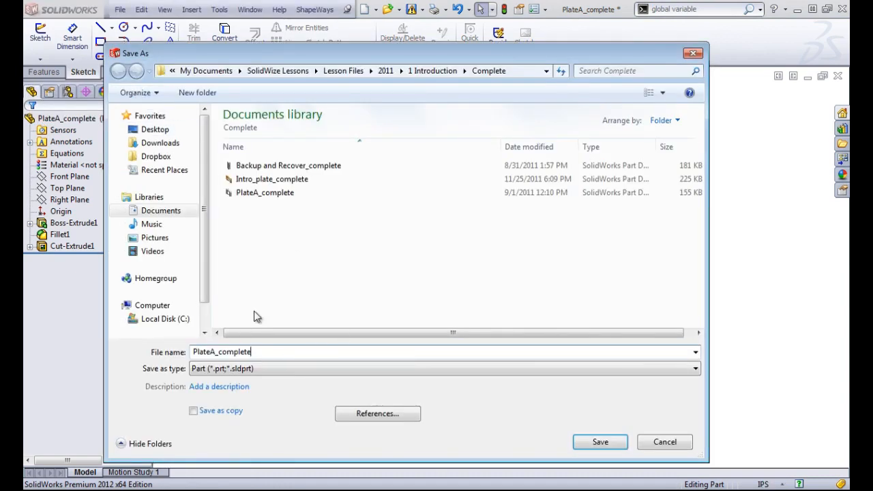
left_click(674, 443)
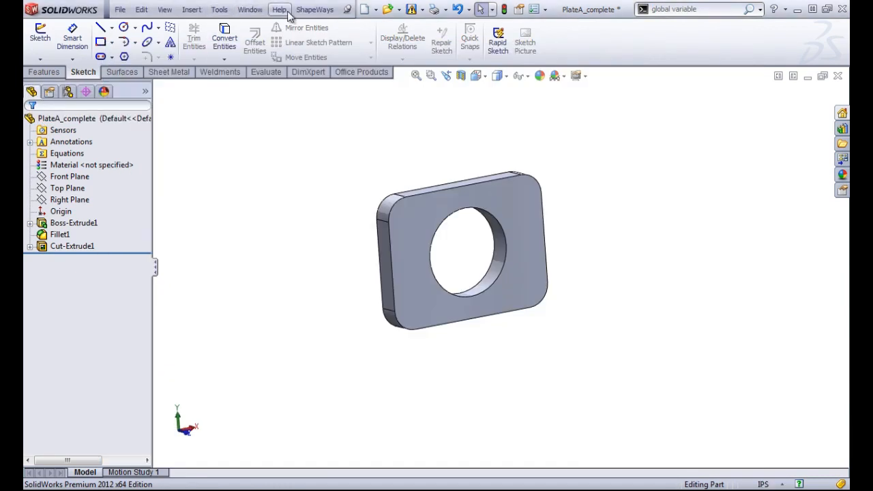
- Switch to the PlateA assembly window
left_click(249, 9)
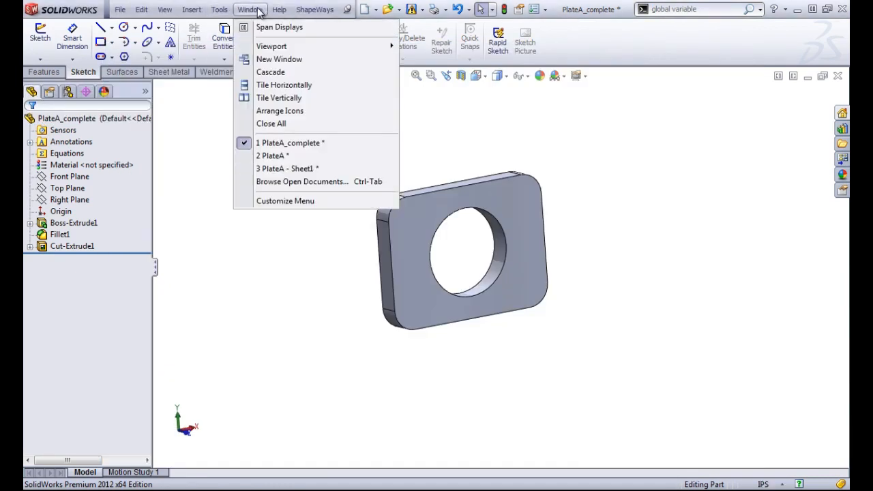
left_click(270, 156)
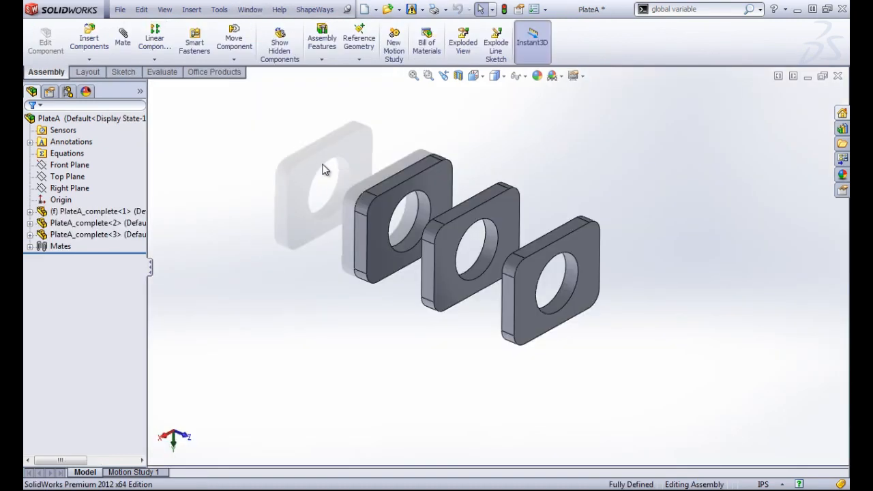